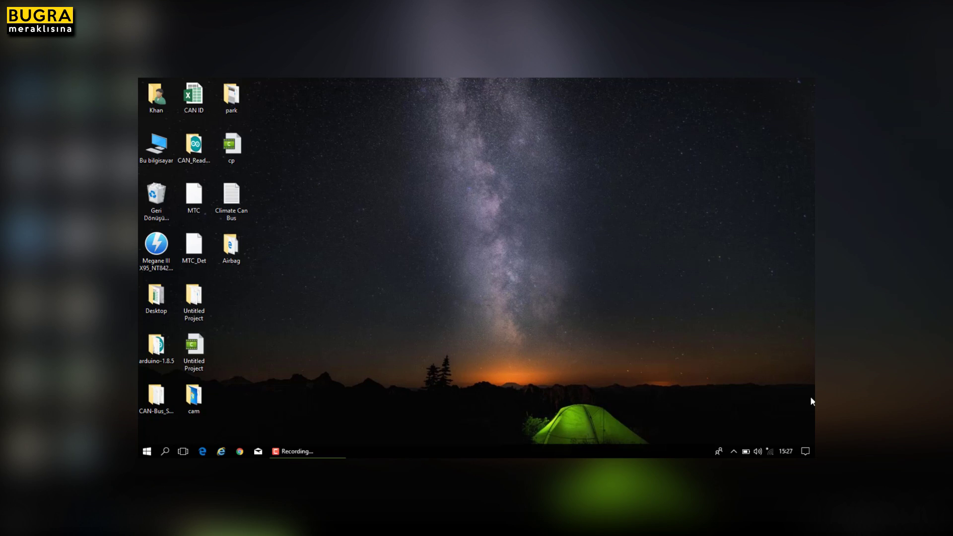
Open the Bluetooth settings page from the Action Center's Bluetooth quick setting.
{"action": "left_click", "coordinate": [805, 451]}
{"action": "right_click", "coordinate": [788, 340]}
{"action": "left_click", "coordinate": [760, 356]}
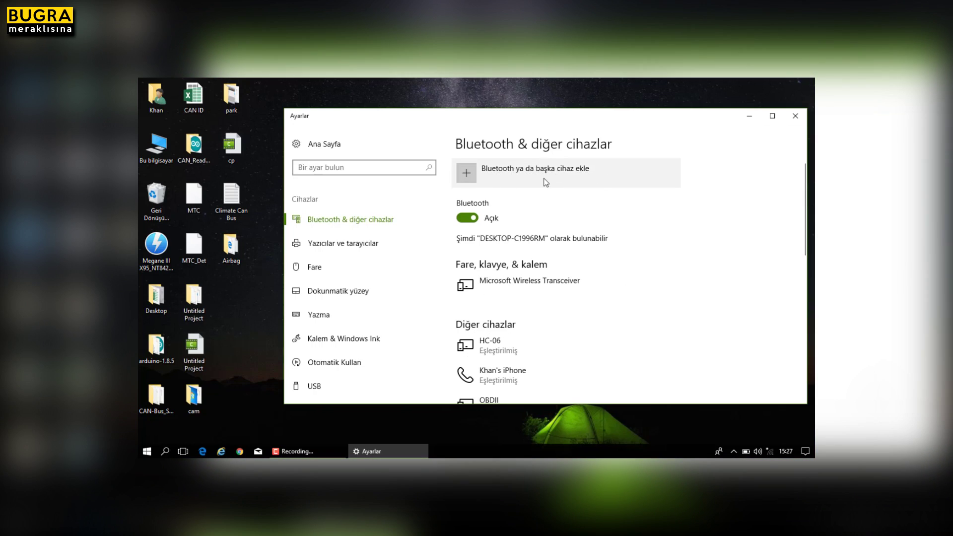
Add the unknown OBDII Bluetooth device and pair it using PIN 1234.
{"action": "left_click", "coordinate": [570, 172]}
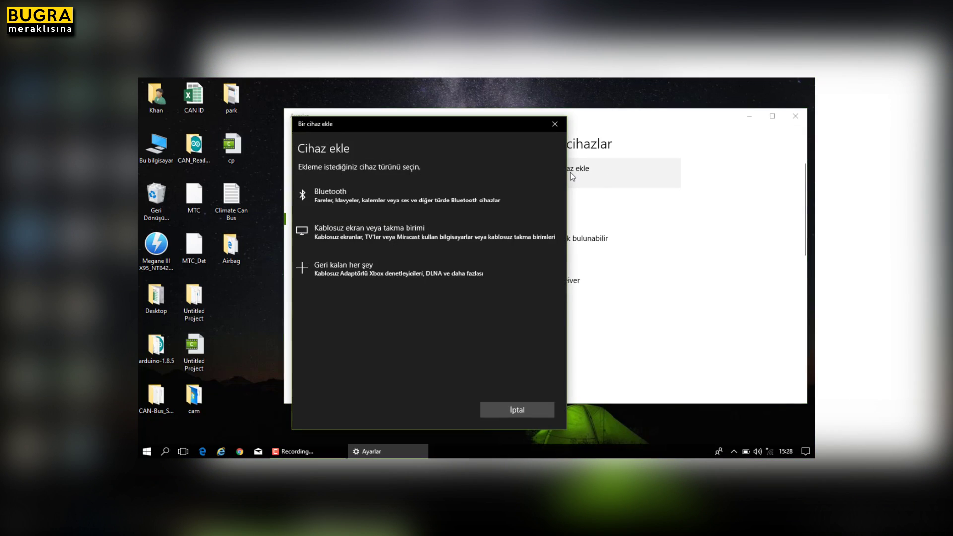
{"action": "left_click", "coordinate": [405, 197]}
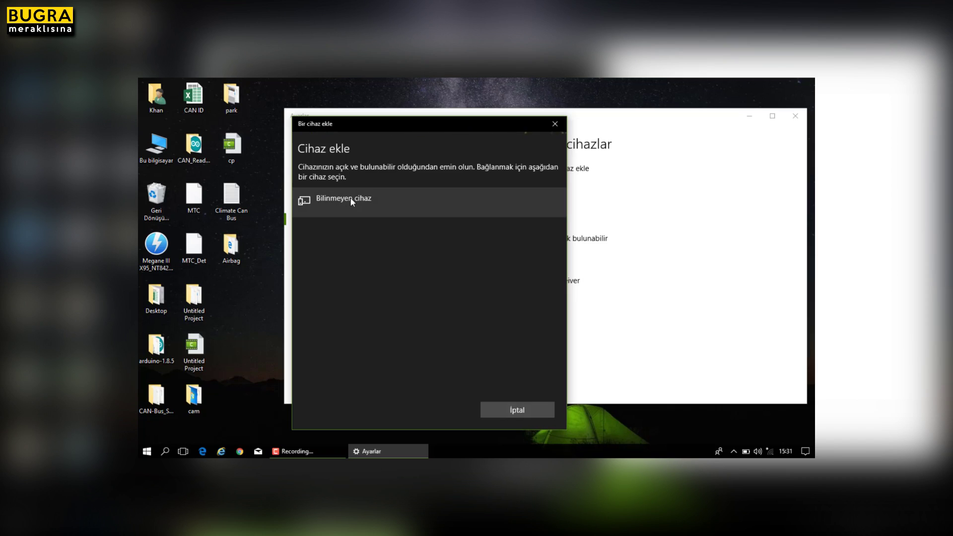
{"action": "left_click", "coordinate": [388, 204]}
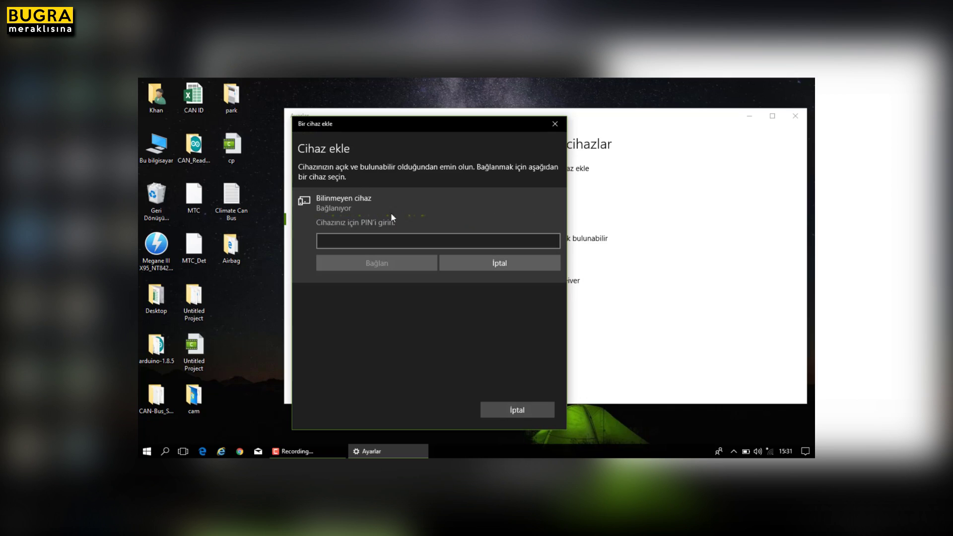
{"action": "left_click", "coordinate": [410, 244]}
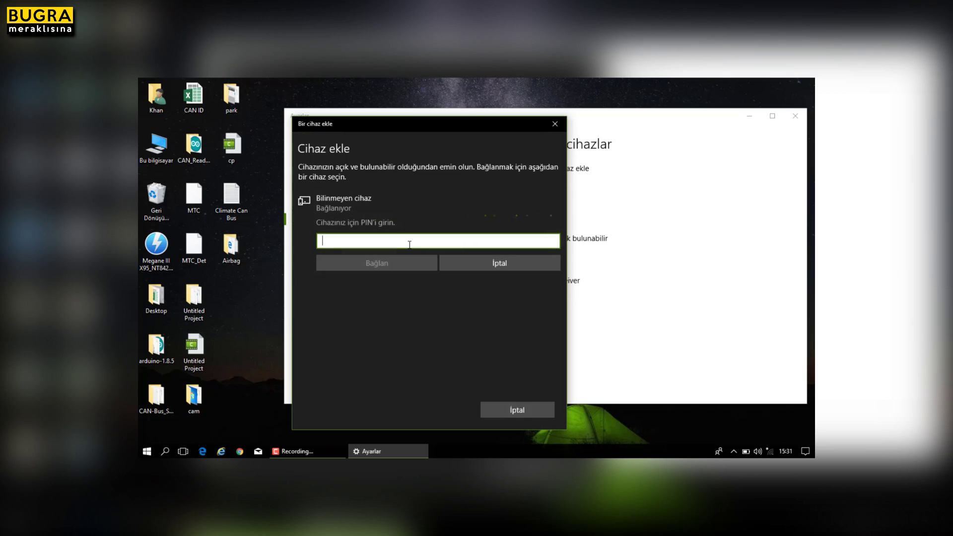
{"action": "type", "text": "1234"}
{"action": "left_click", "coordinate": [385, 265]}
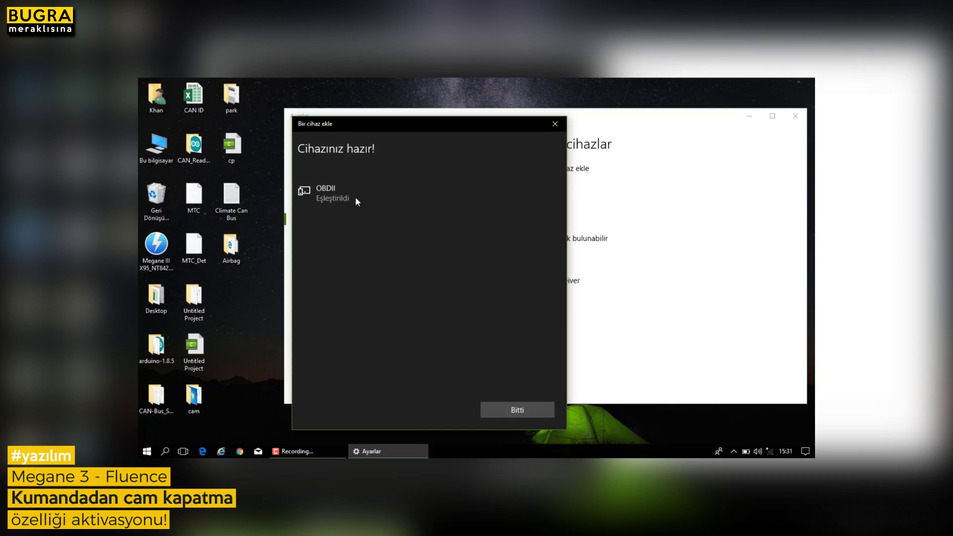
{"action": "left_click", "coordinate": [517, 406]}
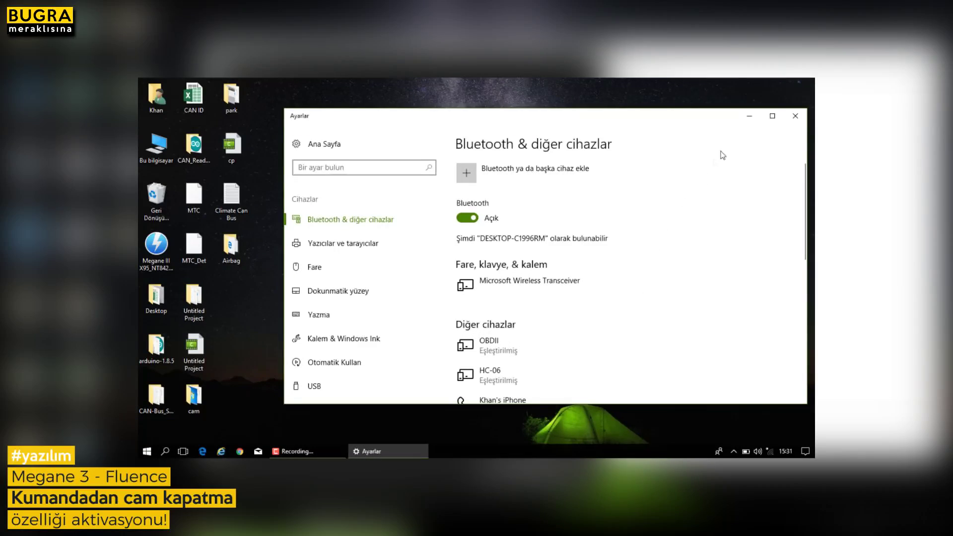
Close Settings and launch ddt4all from the Start menu app list.
{"action": "left_click", "coordinate": [795, 116]}
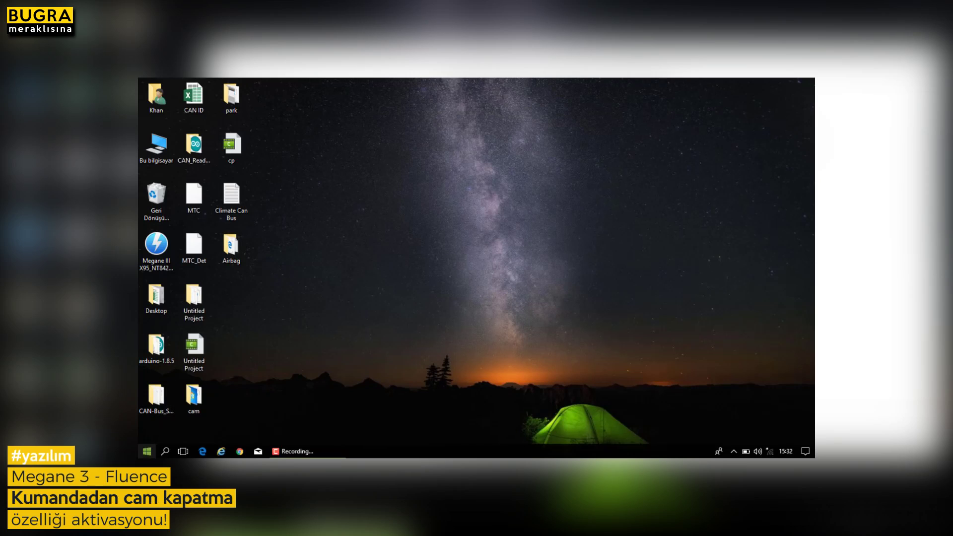
{"action": "left_click", "coordinate": [146, 451]}
{"action": "scroll", "coordinate": [281, 385], "scroll_direction": "down", "scroll_amount": 5}
{"action": "scroll", "coordinate": [416, 344], "scroll_direction": "down", "scroll_amount": 10}
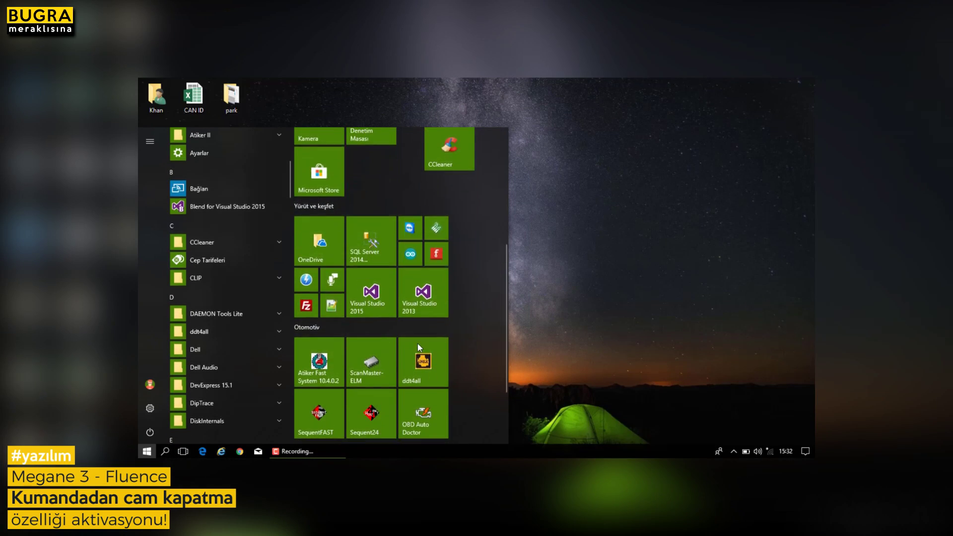
{"action": "left_click", "coordinate": [429, 266]}
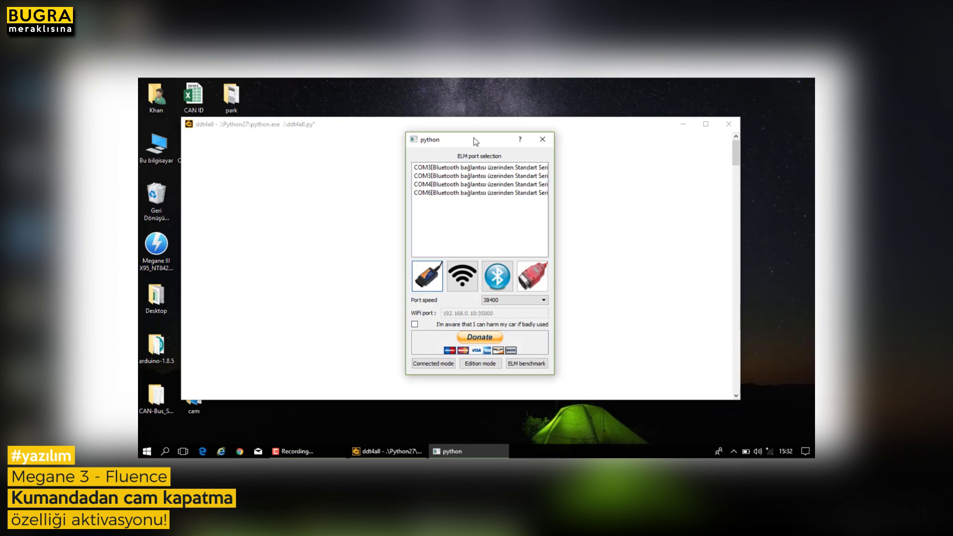
Connect in live mode via Bluetooth ELM on COM6 at port speed 38400.
{"action": "left_click", "coordinate": [478, 169]}
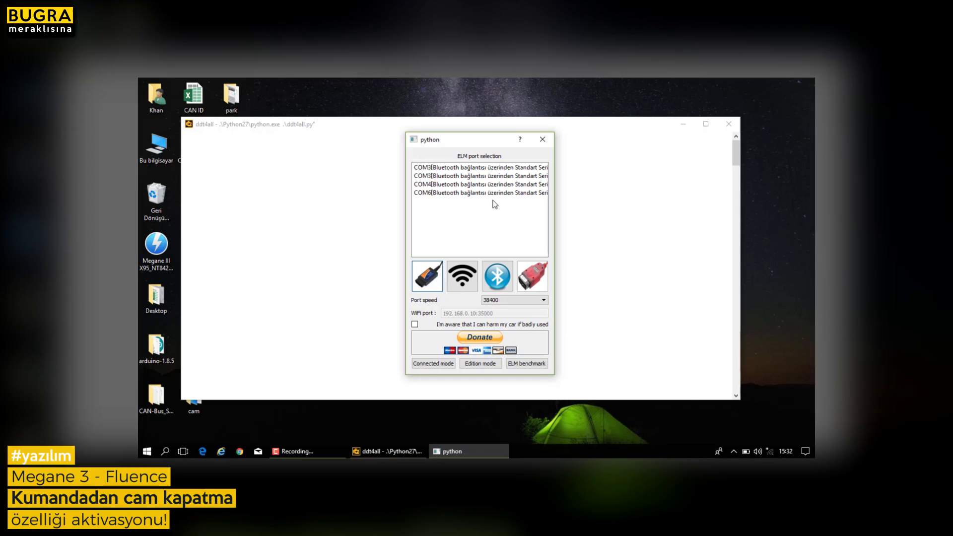
{"action": "left_click", "coordinate": [499, 274]}
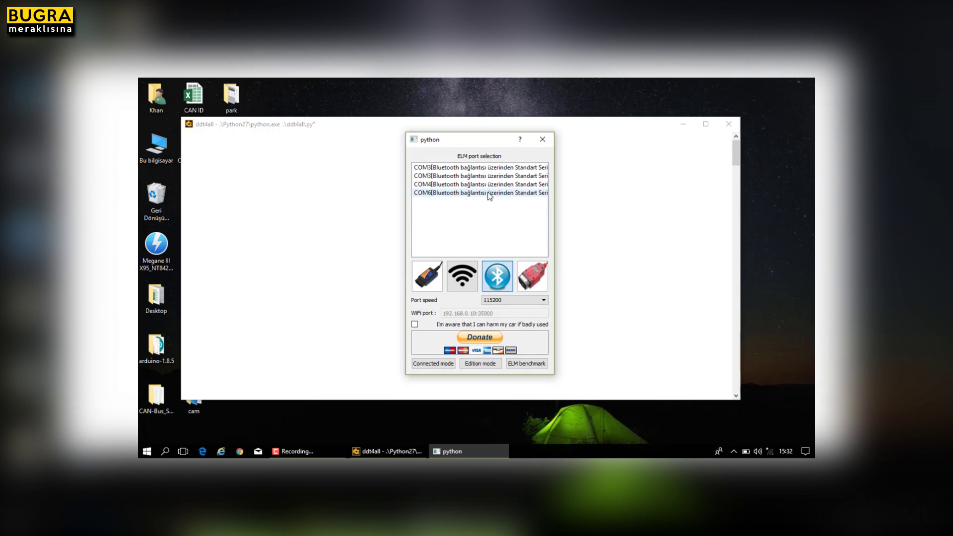
{"action": "left_click", "coordinate": [489, 193]}
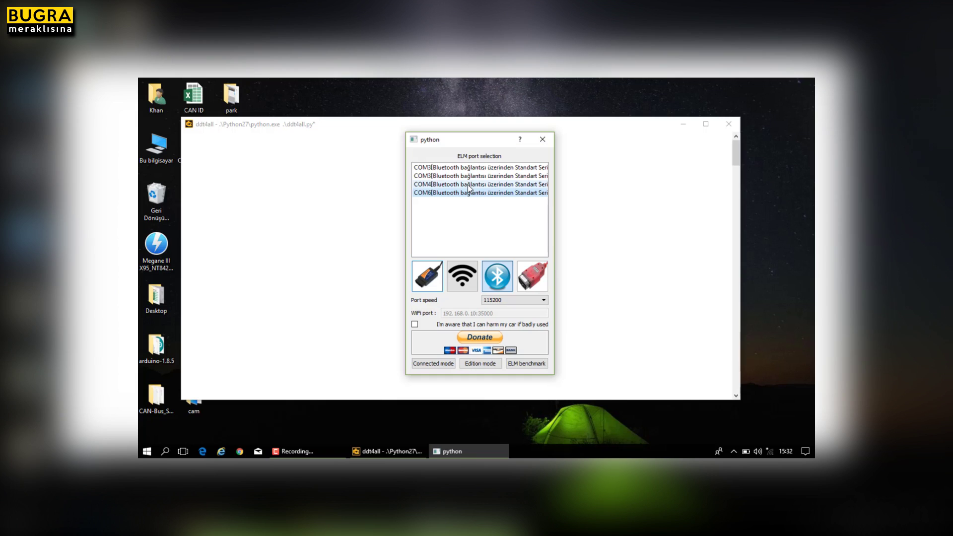
{"action": "left_click", "coordinate": [543, 300]}
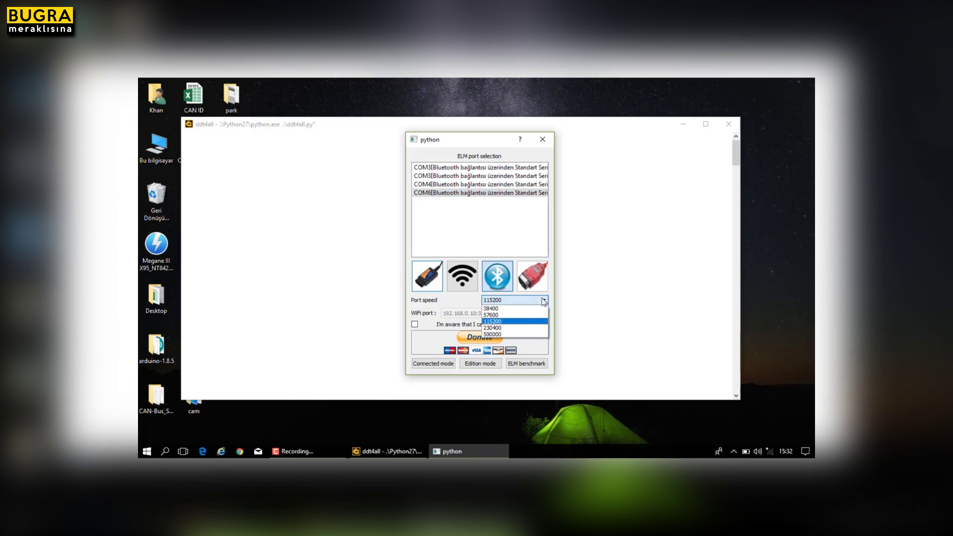
{"action": "left_click", "coordinate": [505, 309]}
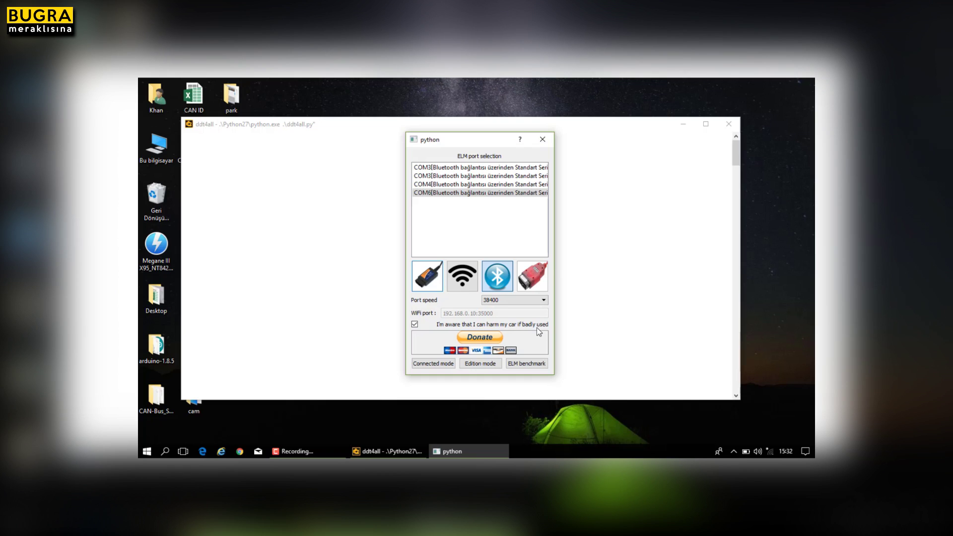
{"action": "left_click", "coordinate": [436, 364]}
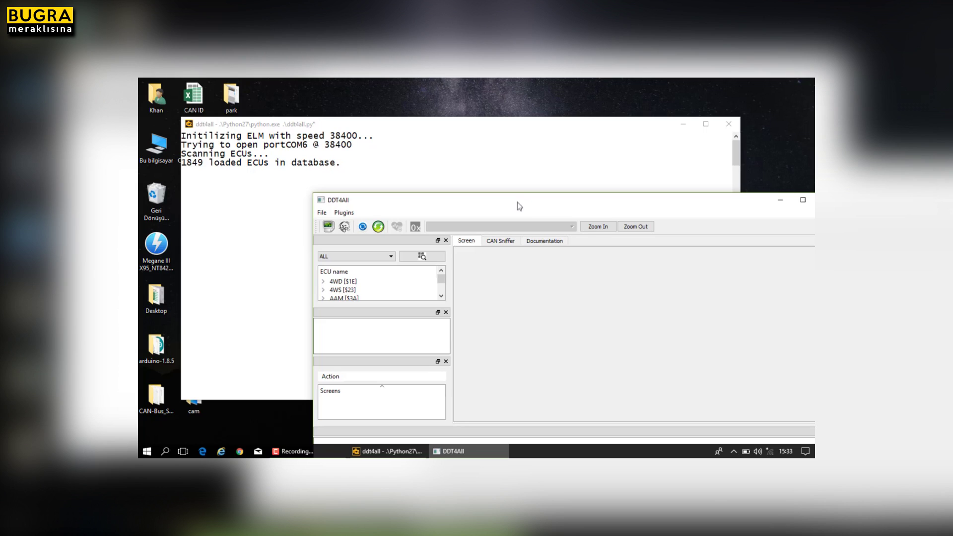
Maximize DDT4All and browse the ALL vehicle dropdown toward the Fluence entries.
{"action": "double_click", "coordinate": [526, 201]}
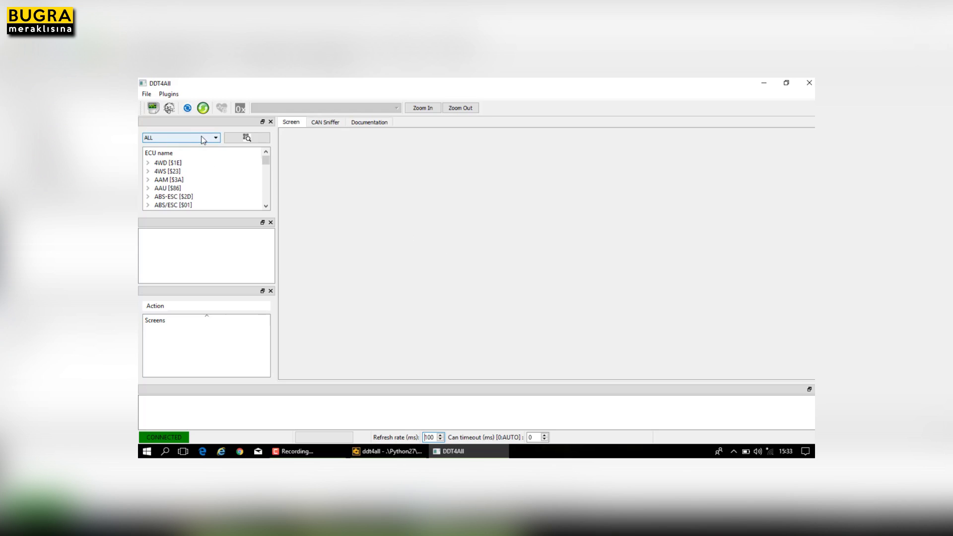
{"action": "left_click", "coordinate": [218, 139]}
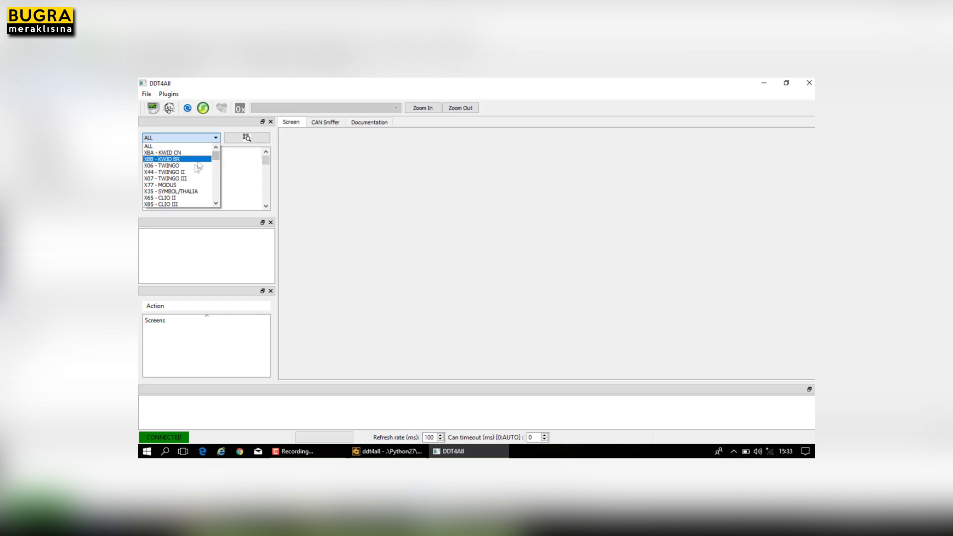
{"action": "scroll", "coordinate": [195, 168], "scroll_direction": "down", "scroll_amount": 2}
{"action": "scroll", "coordinate": [194, 169], "scroll_direction": "down", "scroll_amount": 8}
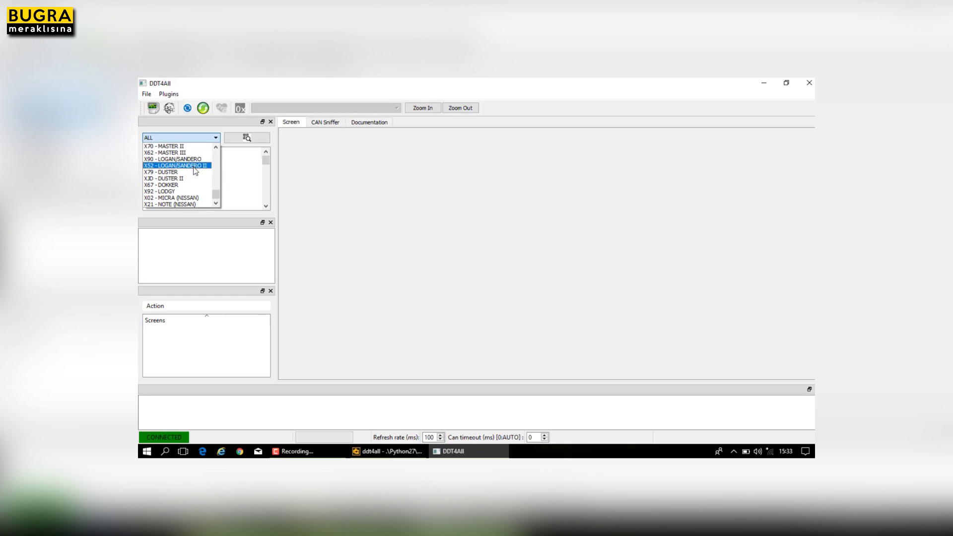
{"action": "scroll", "coordinate": [191, 185], "scroll_direction": "up", "scroll_amount": 4}
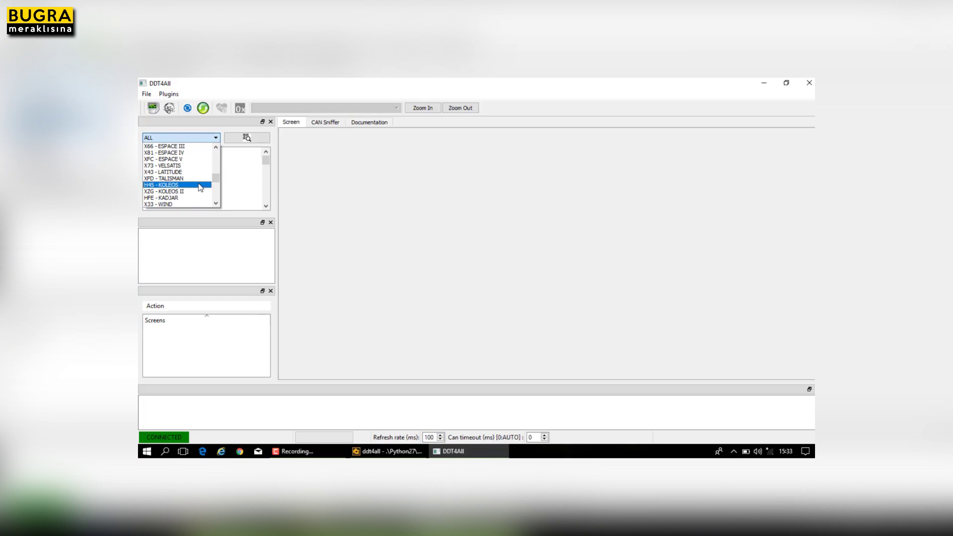
{"action": "scroll", "coordinate": [198, 188], "scroll_direction": "up", "scroll_amount": 5}
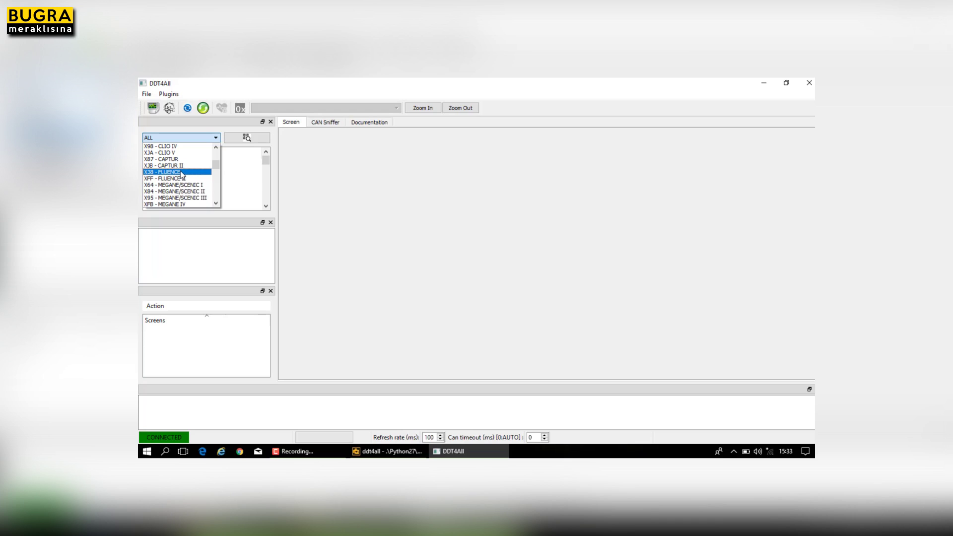
{"action": "scroll", "coordinate": [181, 176], "scroll_direction": "down", "scroll_amount": 1}
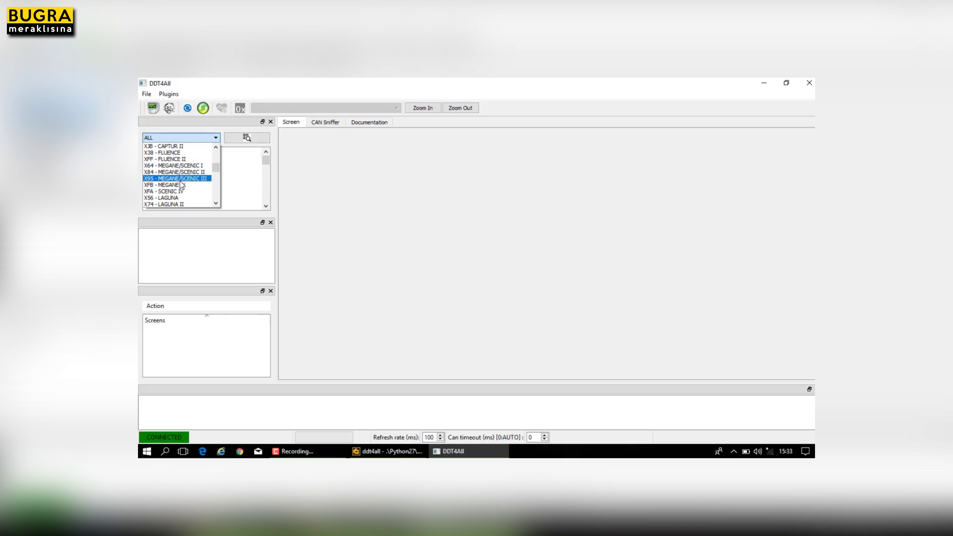
{"action": "scroll", "coordinate": [181, 183], "scroll_direction": "up", "scroll_amount": 2}
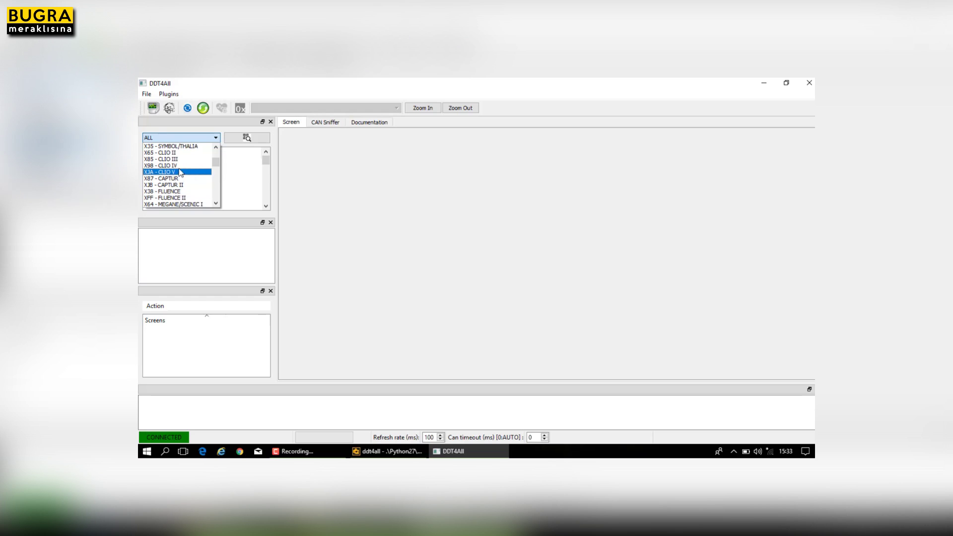
Set the vehicle filter to X38 - FLUENCE.
{"action": "left_click", "coordinate": [182, 191]}
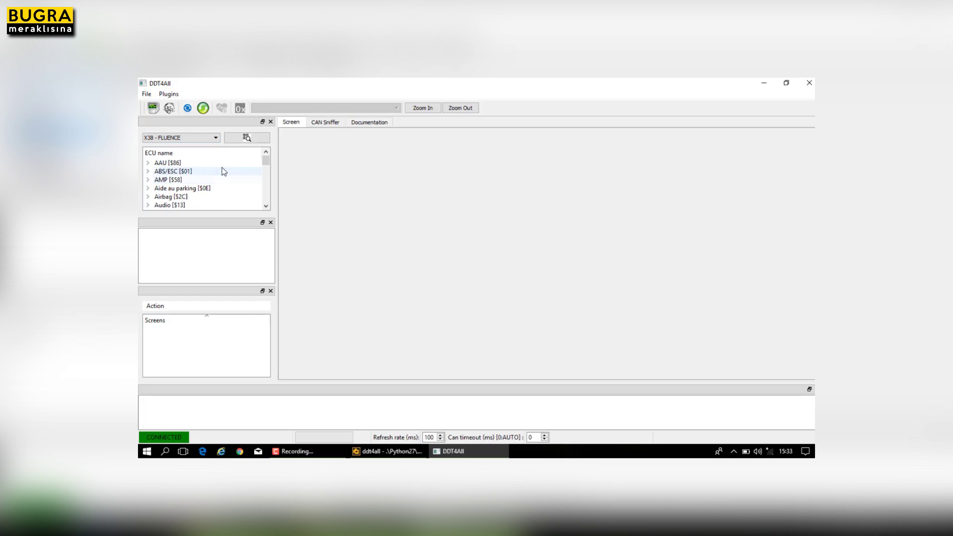
{"action": "scroll", "coordinate": [215, 172], "scroll_direction": "down", "scroll_amount": 3}
{"action": "scroll", "coordinate": [186, 183], "scroll_direction": "up", "scroll_amount": 3}
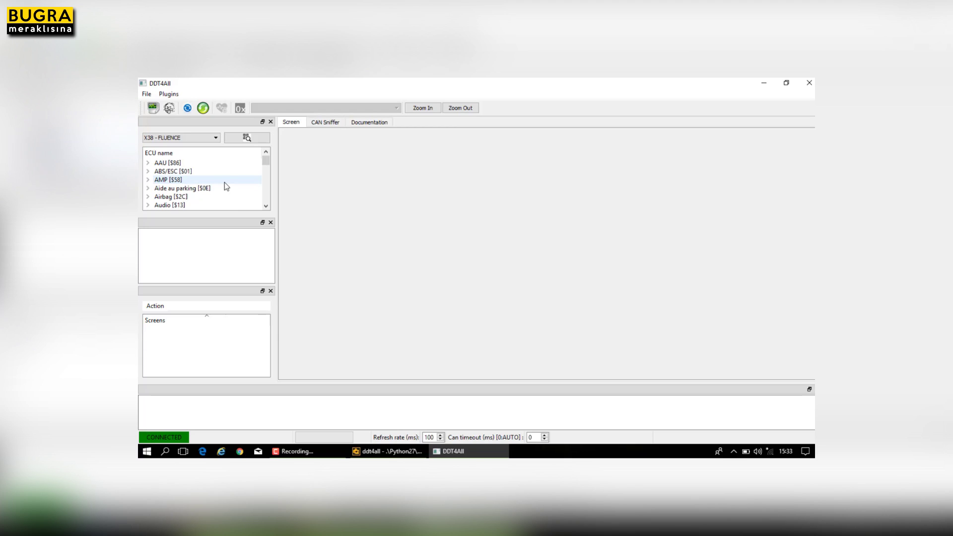
{"action": "scroll", "coordinate": [216, 185], "scroll_direction": "down", "scroll_amount": 1}
Expand BCM/UCH [$26] and look through its BCM95 software versions.
{"action": "left_click", "coordinate": [148, 197]}
{"action": "scroll", "coordinate": [245, 176], "scroll_direction": "down", "scroll_amount": 2}
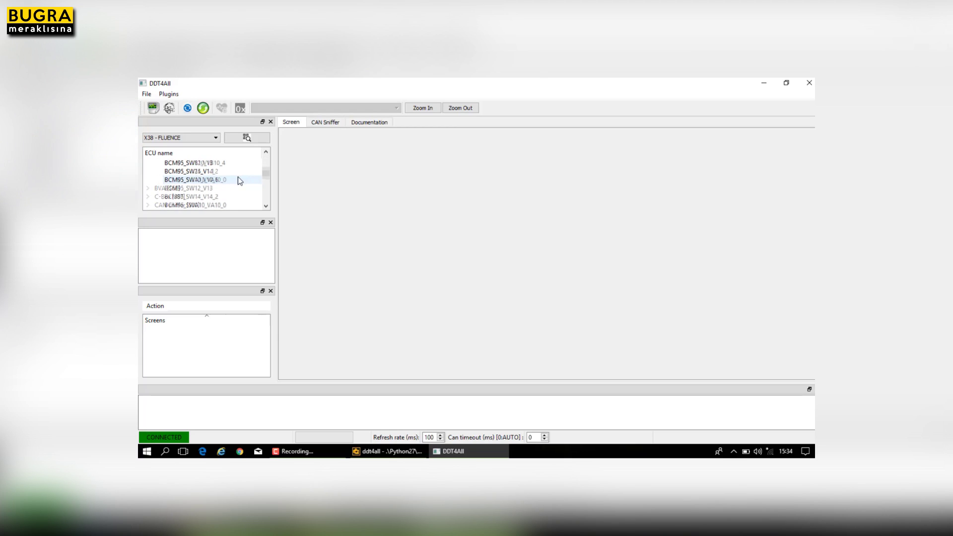
{"action": "scroll", "coordinate": [209, 177], "scroll_direction": "up", "scroll_amount": 1}
{"action": "scroll", "coordinate": [195, 174], "scroll_direction": "down", "scroll_amount": 1}
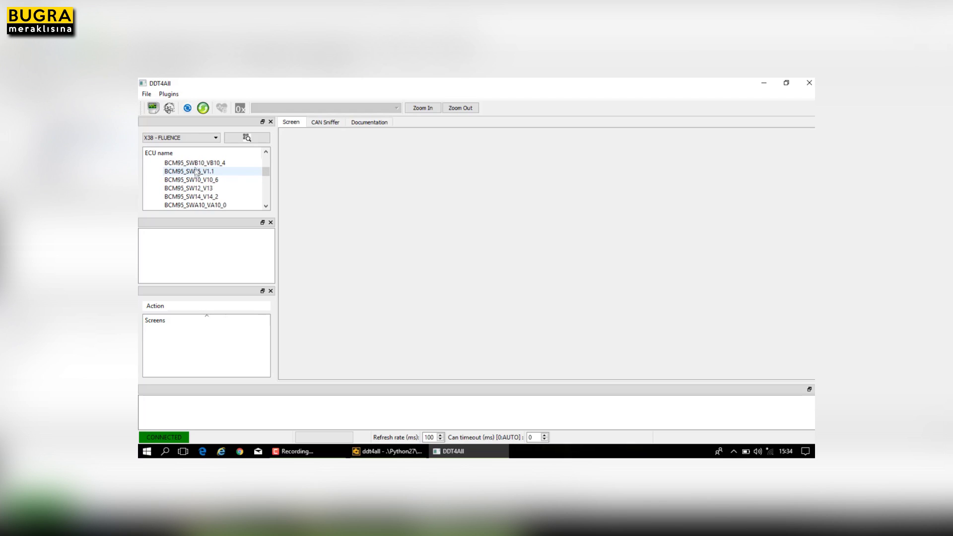
{"action": "scroll", "coordinate": [199, 196], "scroll_direction": "down", "scroll_amount": 1}
{"action": "scroll", "coordinate": [208, 195], "scroll_direction": "up", "scroll_amount": 2}
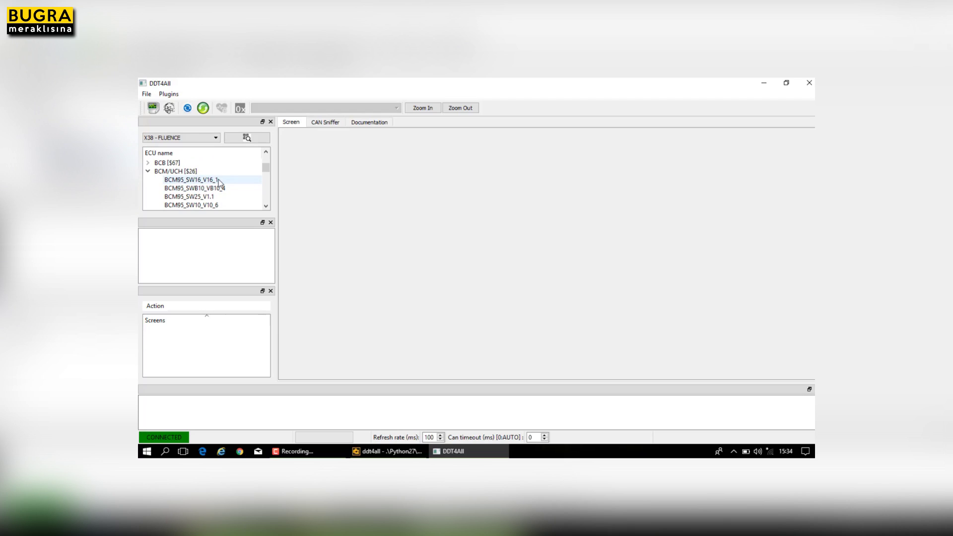
Scan the car for ECUs and scroll the 12 results to BCM95_SW10_V10_6.
{"action": "left_click", "coordinate": [243, 139]}
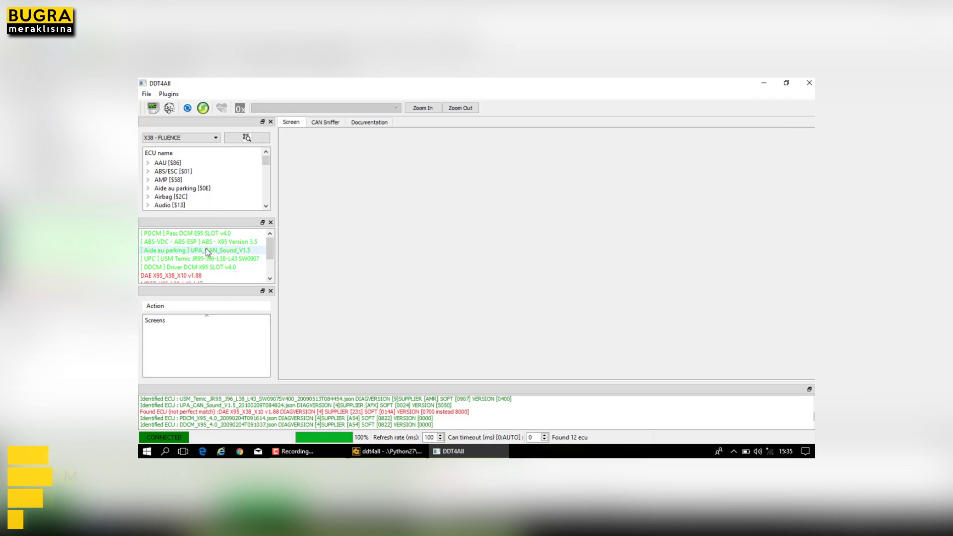
{"action": "mouse_move", "coordinate": [270, 248]}
{"action": "left_mouse_down"}
{"action": "mouse_move", "coordinate": [274, 267]}
{"action": "mouse_move", "coordinate": [278, 234]}
{"action": "left_mouse_up"}
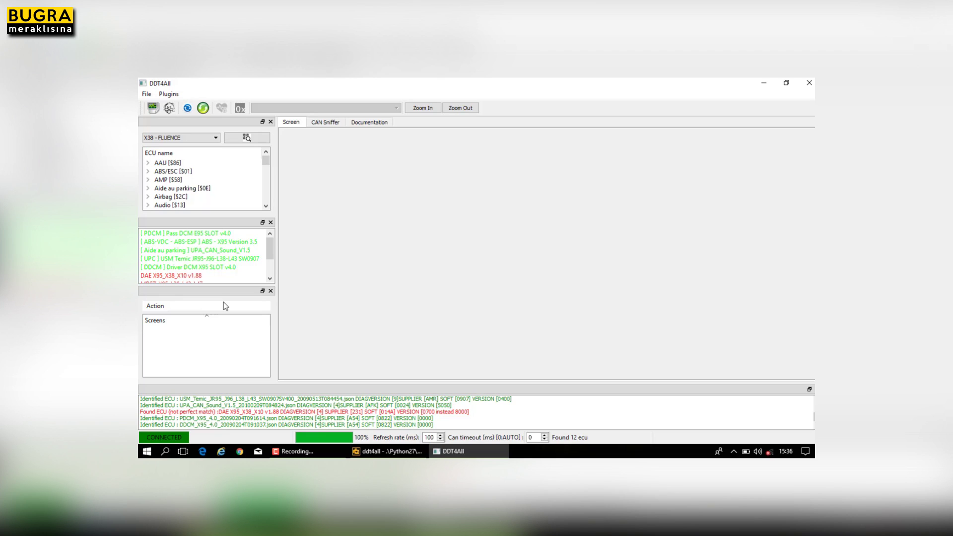
{"action": "left_click_drag", "start_coordinate": [274, 254], "coordinate": [272, 268]}
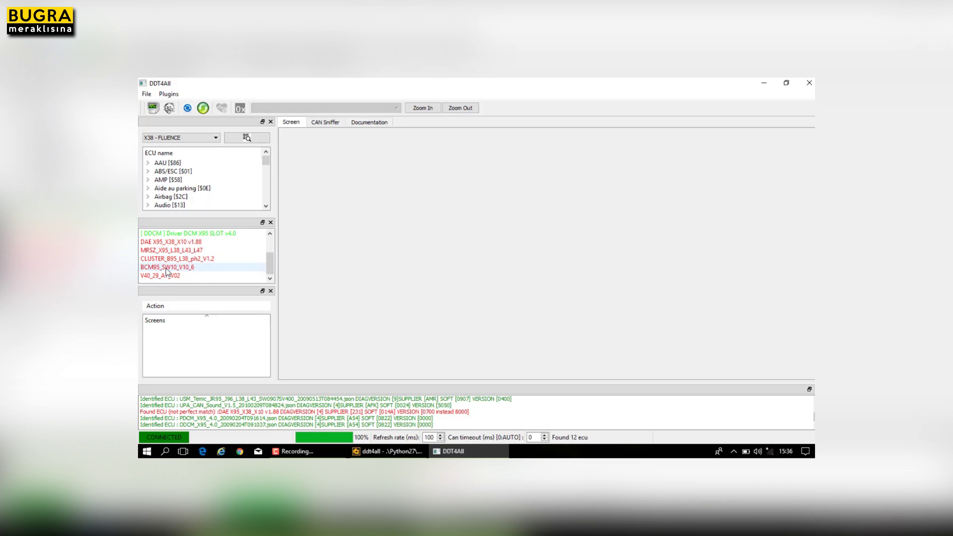
Load the detected BCM95_SW10_V10_6 ECU and scroll to the end of its screens list.
{"action": "left_click", "coordinate": [195, 271]}
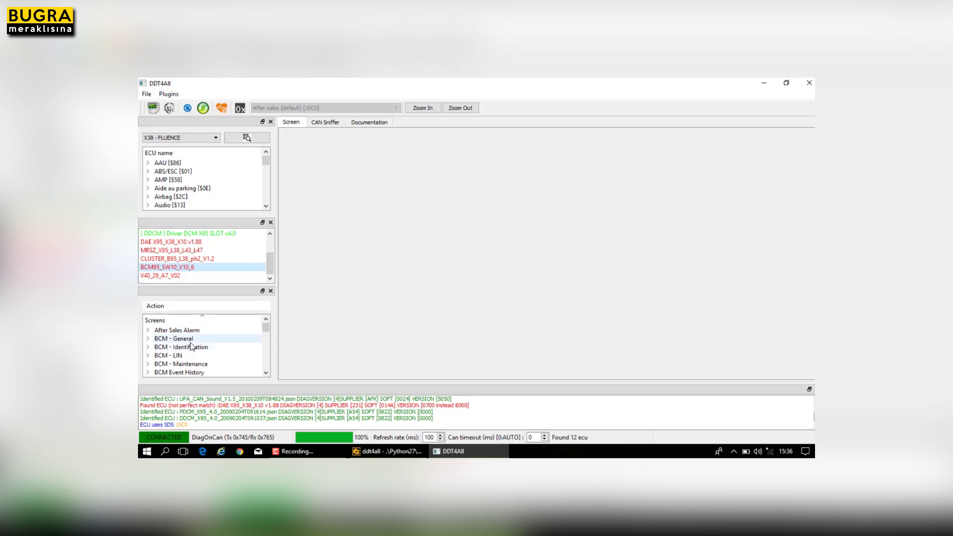
{"action": "scroll", "coordinate": [194, 351], "scroll_direction": "down", "scroll_amount": 1}
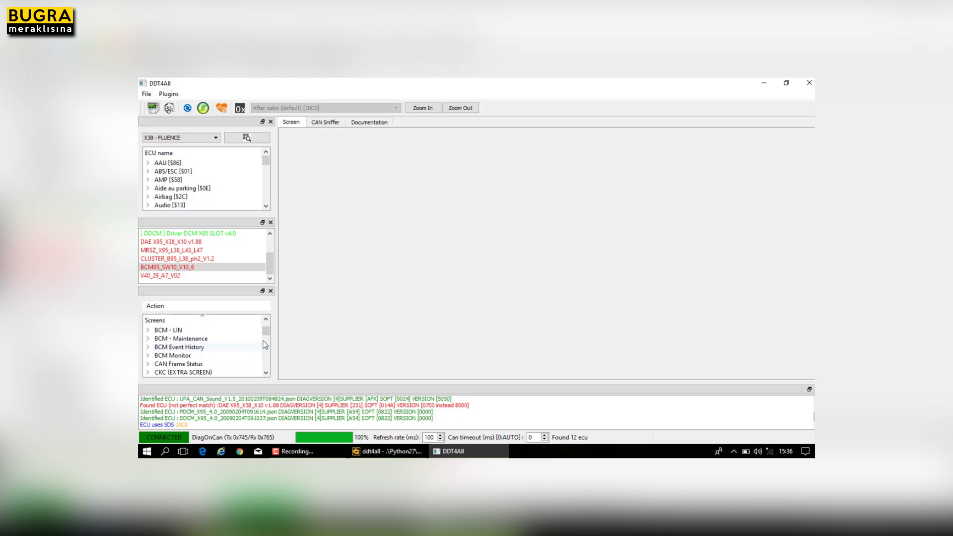
{"action": "scroll", "coordinate": [219, 339], "scroll_direction": "down", "scroll_amount": 2}
{"action": "scroll", "coordinate": [220, 340], "scroll_direction": "down", "scroll_amount": 1}
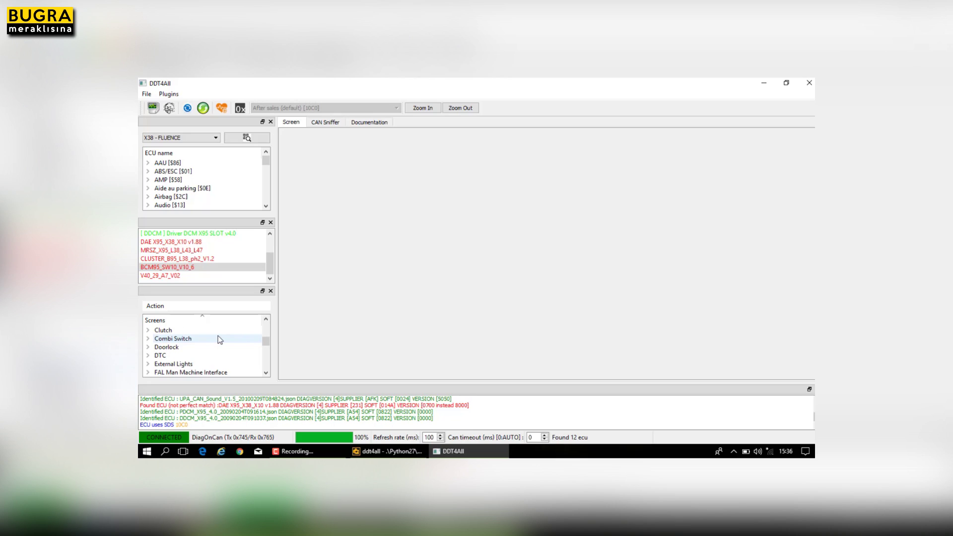
{"action": "scroll", "coordinate": [222, 353], "scroll_direction": "down", "scroll_amount": 1}
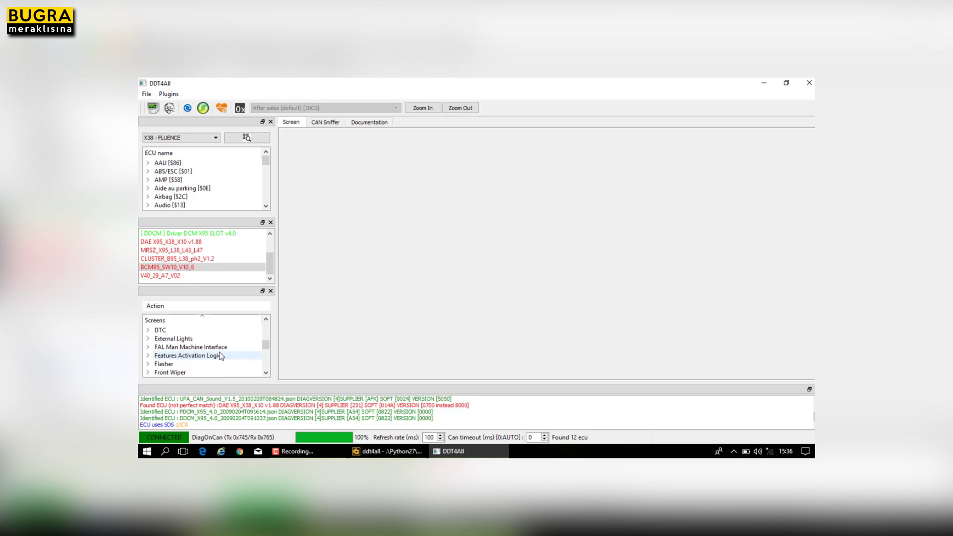
{"action": "scroll", "coordinate": [227, 350], "scroll_direction": "down", "scroll_amount": 1}
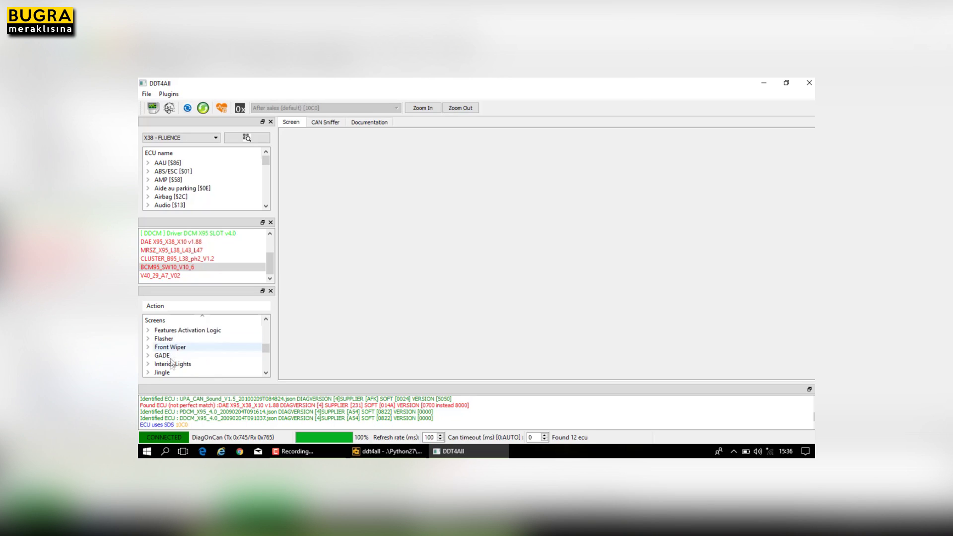
{"action": "scroll", "coordinate": [174, 353], "scroll_direction": "down", "scroll_amount": 1}
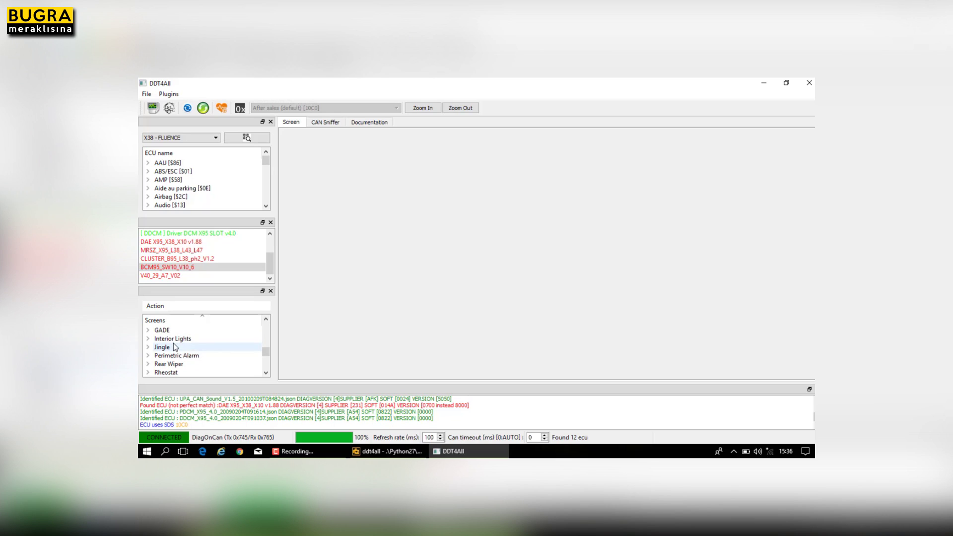
{"action": "scroll", "coordinate": [222, 348], "scroll_direction": "down", "scroll_amount": 1}
{"action": "scroll", "coordinate": [223, 349], "scroll_direction": "down", "scroll_amount": 1}
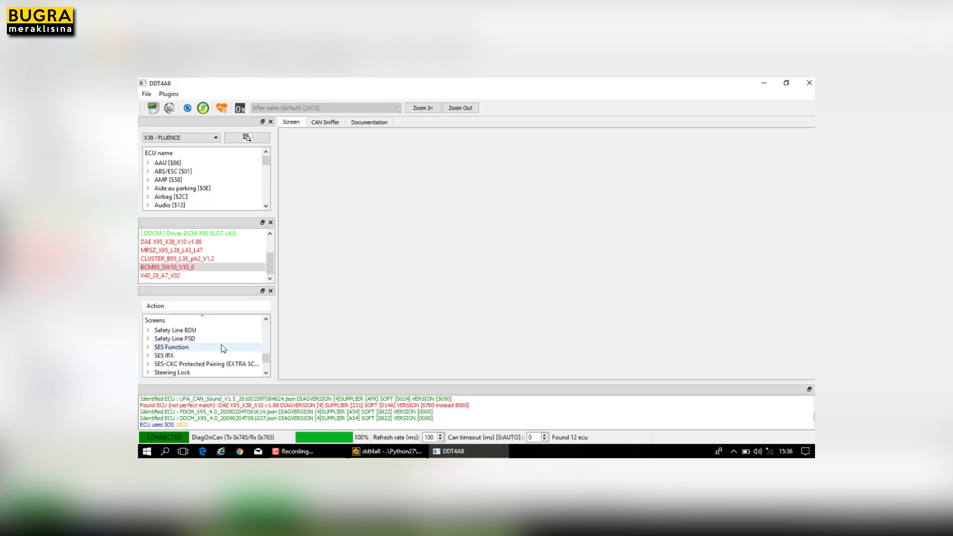
{"action": "scroll", "coordinate": [223, 349], "scroll_direction": "down", "scroll_amount": 2}
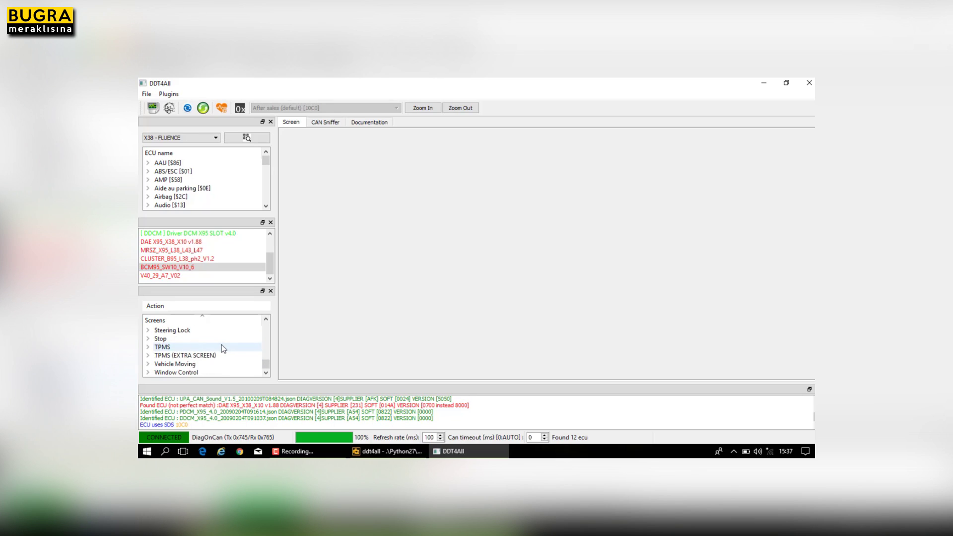
Expand the Window Control group and open its Calibration screen.
{"action": "left_click", "coordinate": [148, 373]}
{"action": "scroll", "coordinate": [254, 335], "scroll_direction": "down", "scroll_amount": 2}
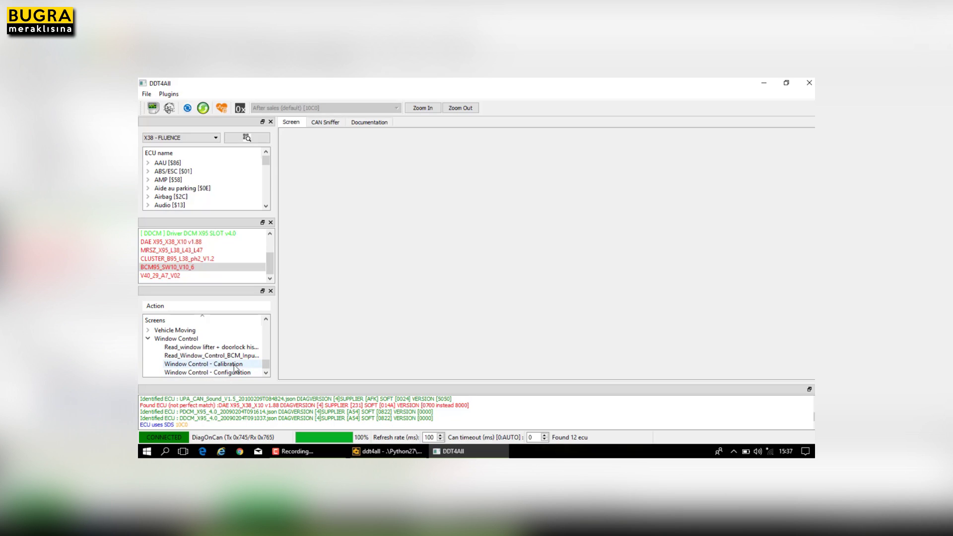
{"action": "left_click", "coordinate": [231, 366]}
On Window Control - Configuration, set AUTO_WINDOW_CLOSING_CF's write value to 'with'.
{"action": "left_click", "coordinate": [207, 373]}
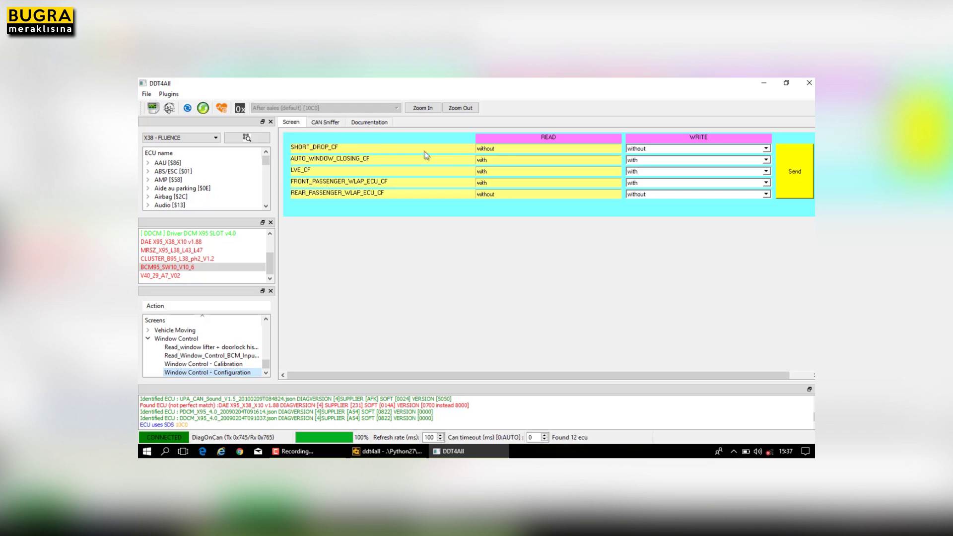
{"action": "left_click", "coordinate": [670, 159]}
{"action": "left_click", "coordinate": [665, 175]}
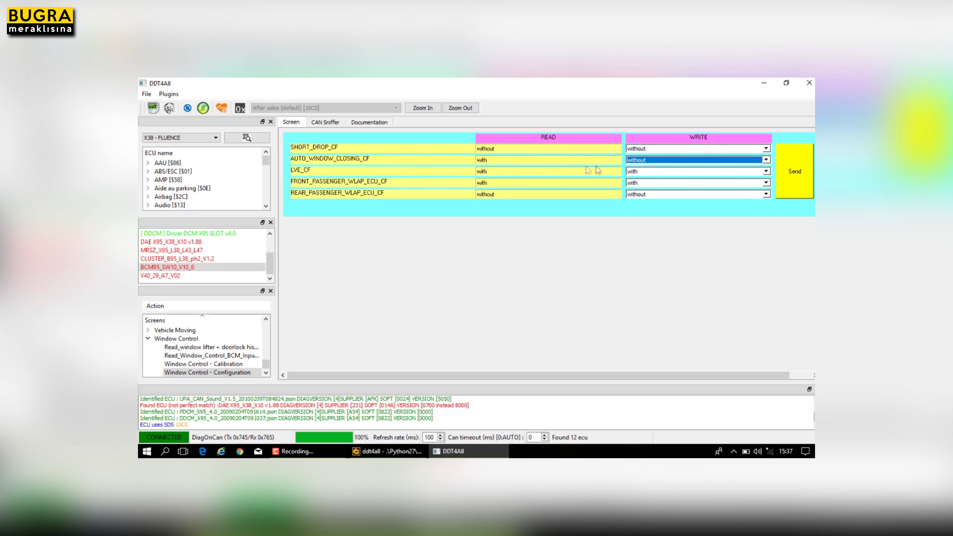
{"action": "left_click", "coordinate": [688, 161]}
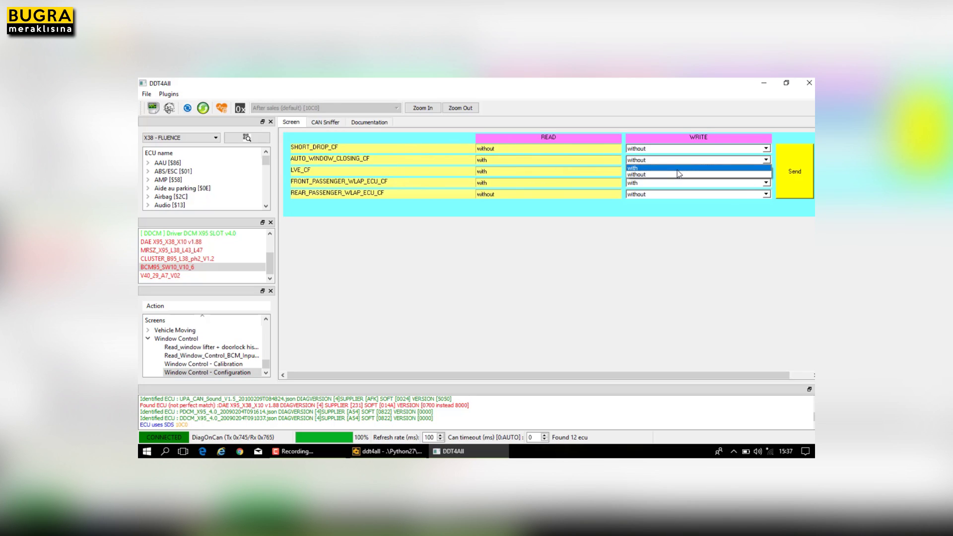
{"action": "left_click", "coordinate": [678, 169]}
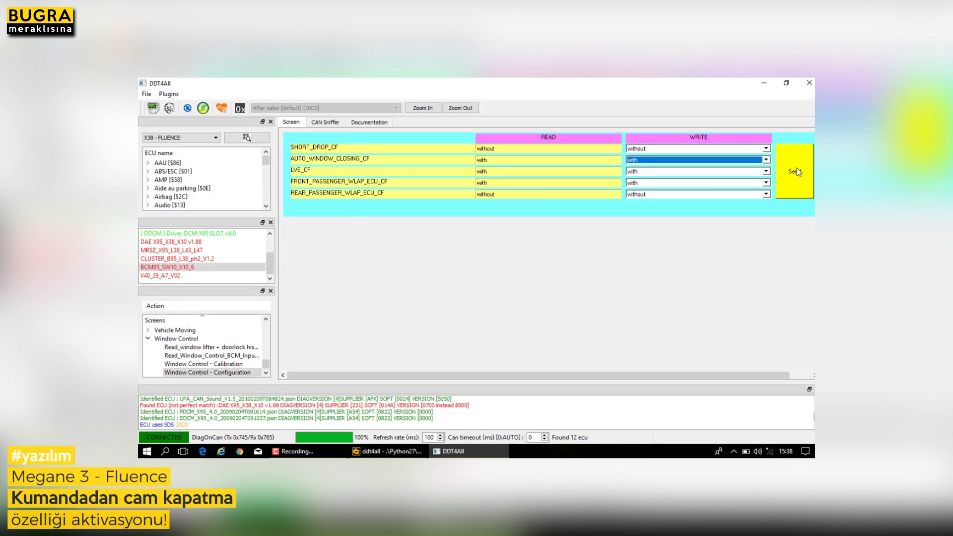
Enable expert writing mode and send the window configuration to the BCM.
{"action": "left_click", "coordinate": [796, 171]}
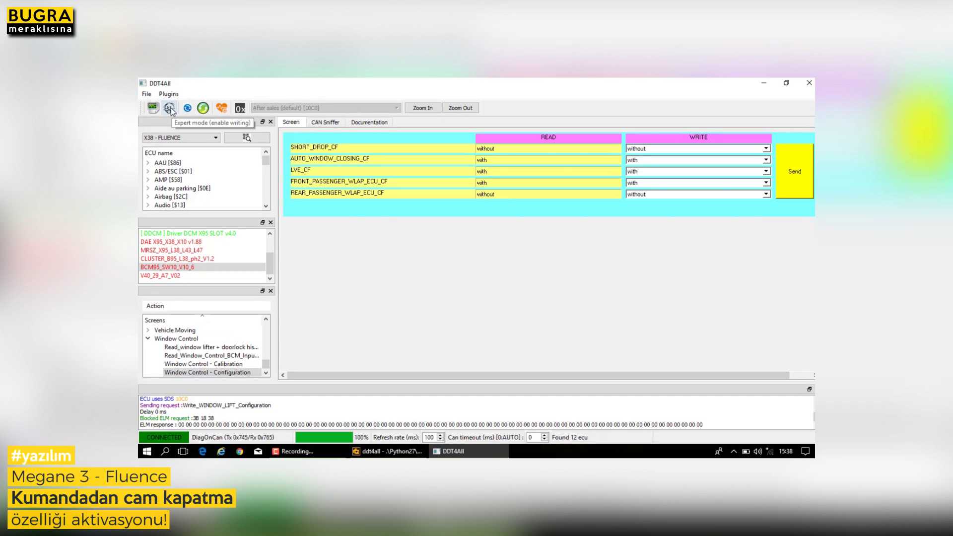
{"action": "left_click", "coordinate": [169, 109]}
{"action": "left_click", "coordinate": [168, 111]}
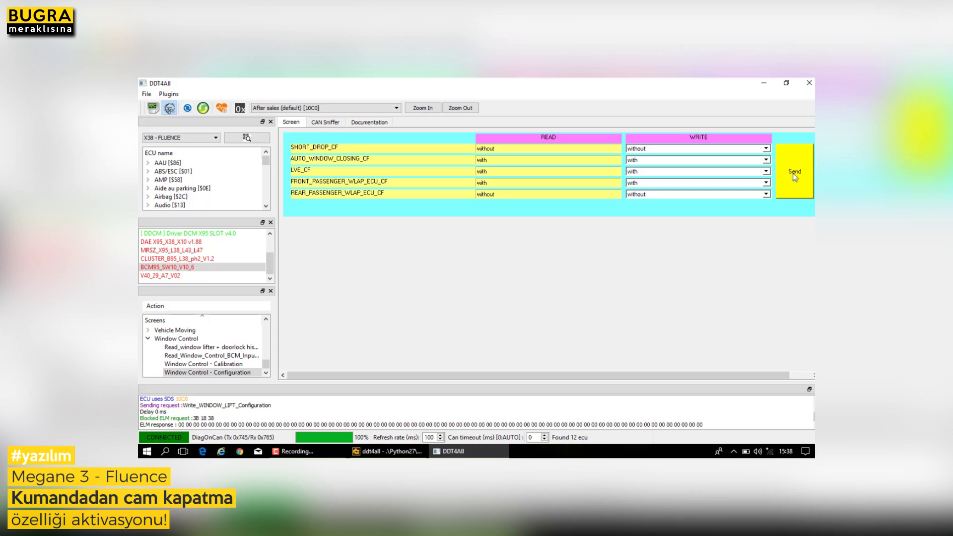
{"action": "left_click", "coordinate": [792, 173]}
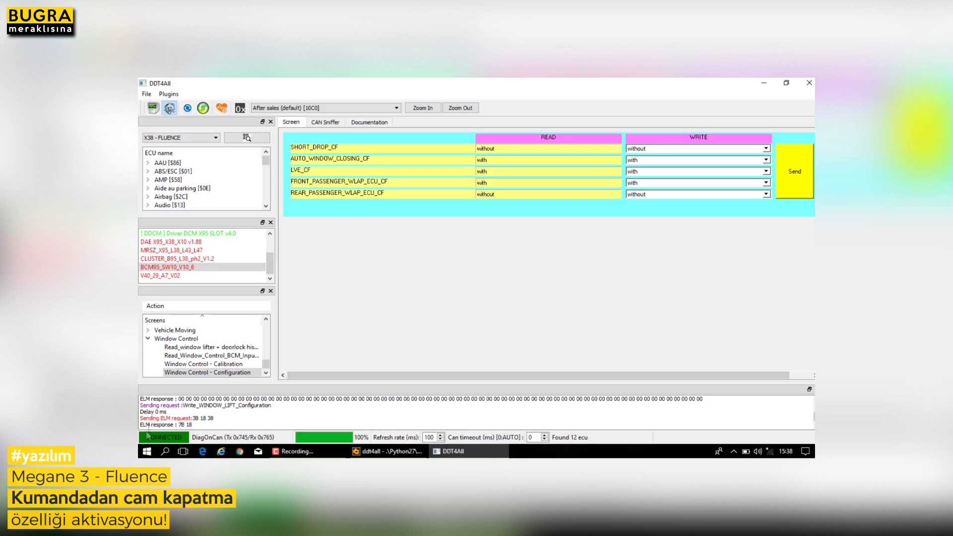
Select the sent request line in the log to check the 7B 18 response.
{"action": "left_click_drag", "start_coordinate": [149, 419], "coordinate": [222, 419]}
{"action": "left_click", "coordinate": [221, 419]}
{"action": "left_click_drag", "start_coordinate": [142, 419], "coordinate": [214, 418]}
{"action": "left_click", "coordinate": [149, 420]}
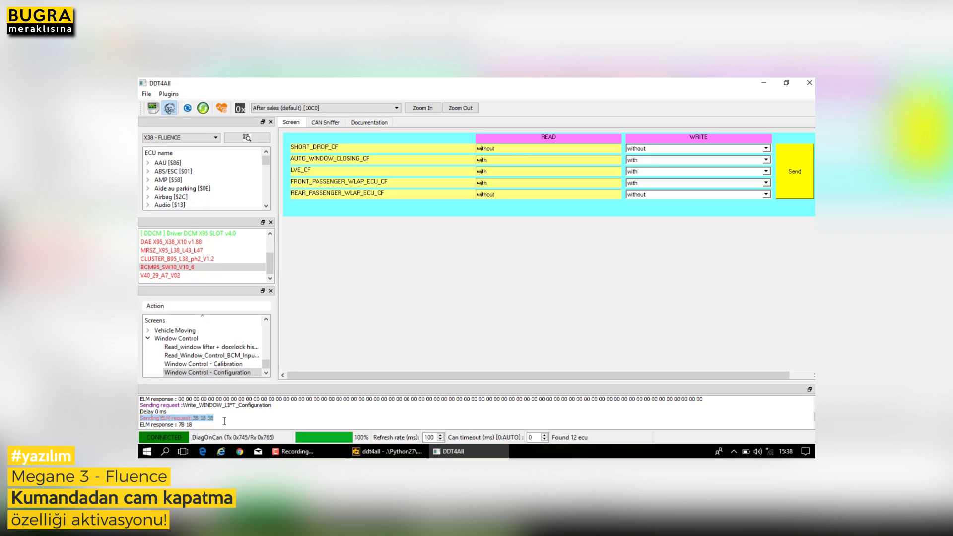